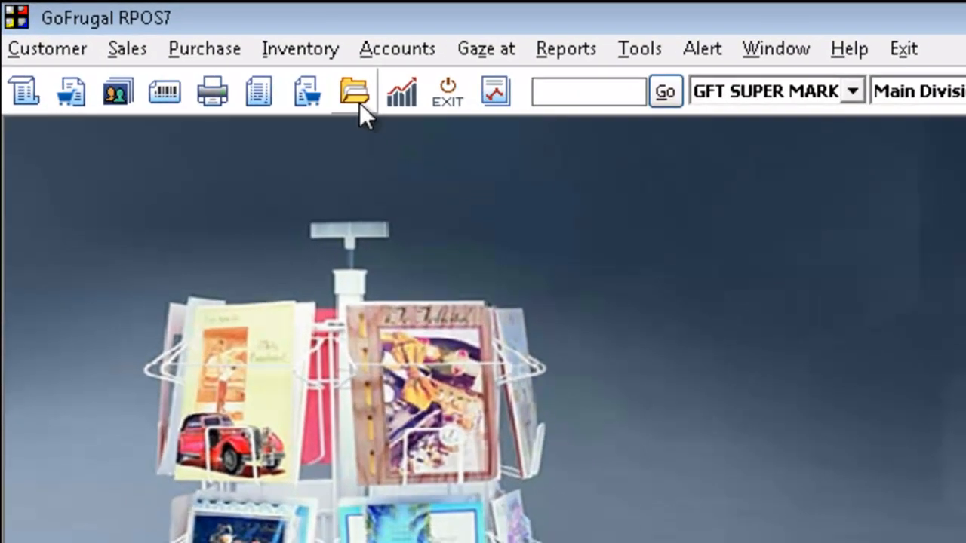
- Load the existing item TOMATO KG (code 243) into the item master for editing
click(361, 105)
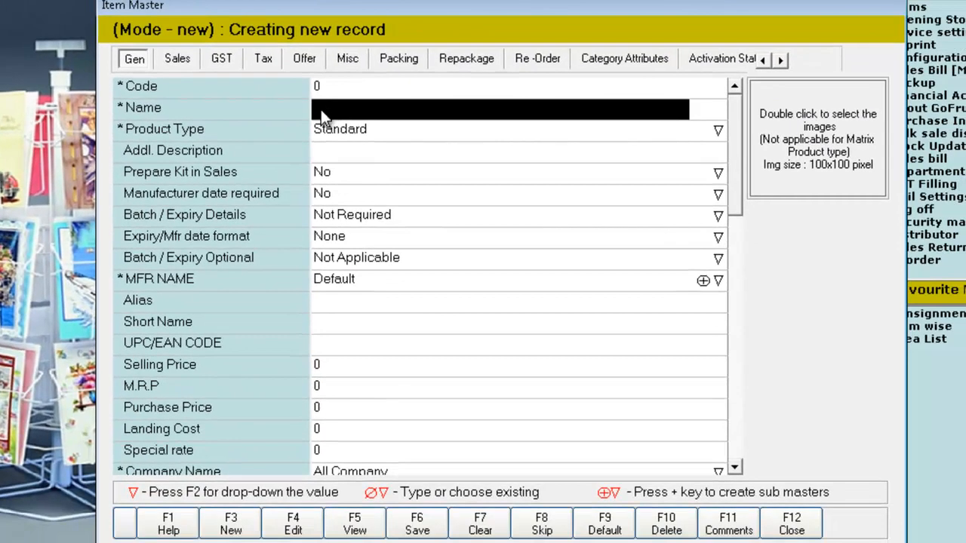
click(295, 526)
text(t)
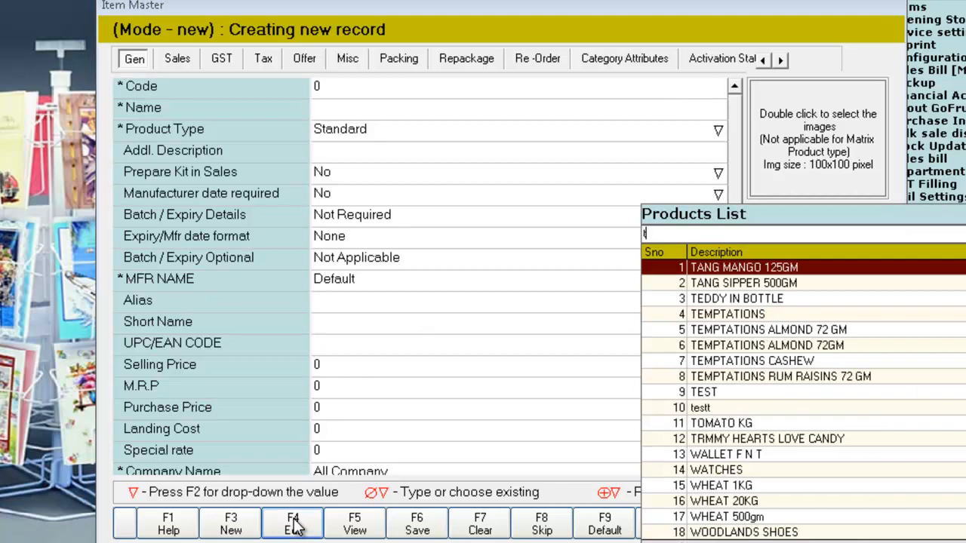
text(omat)
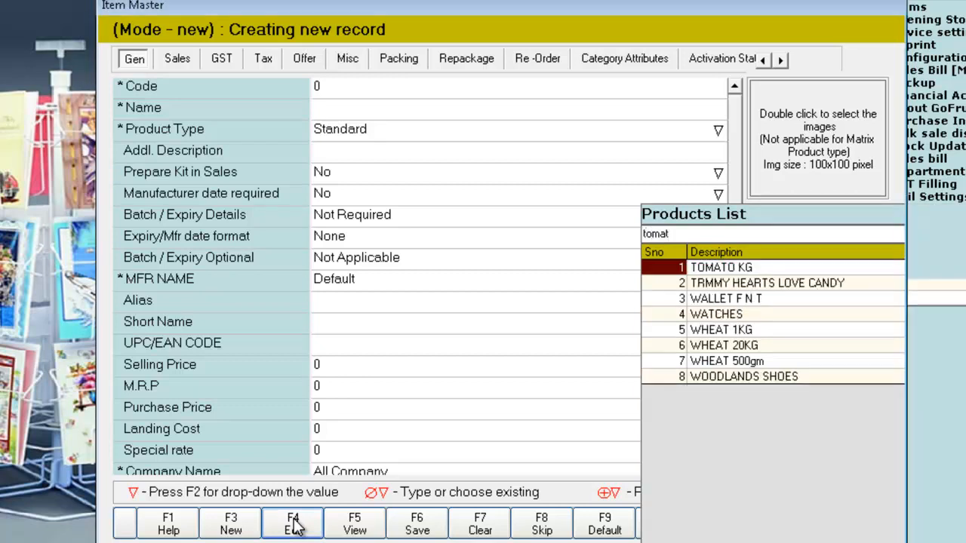
key(Return)
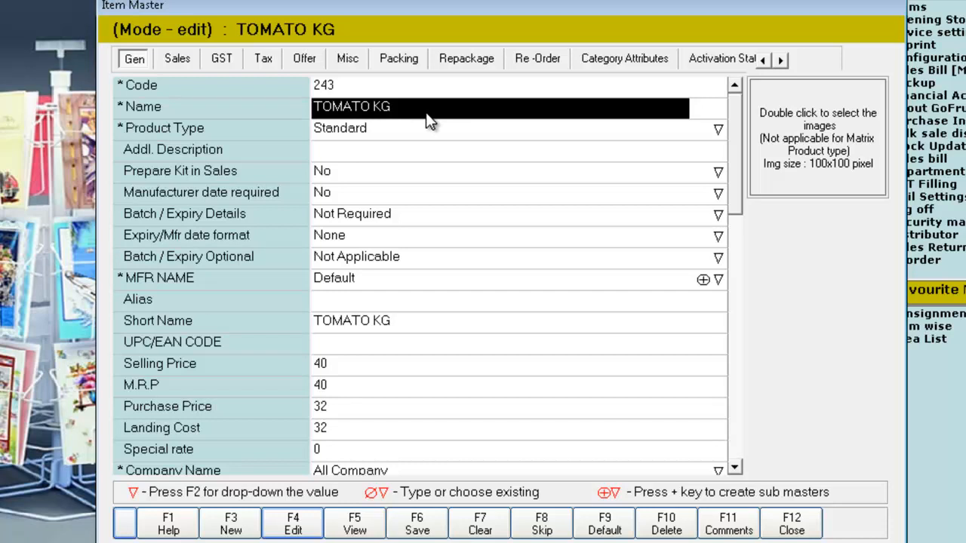
- In TOMATO KG's sales settings, change Allow Unit to Yes
click(183, 58)
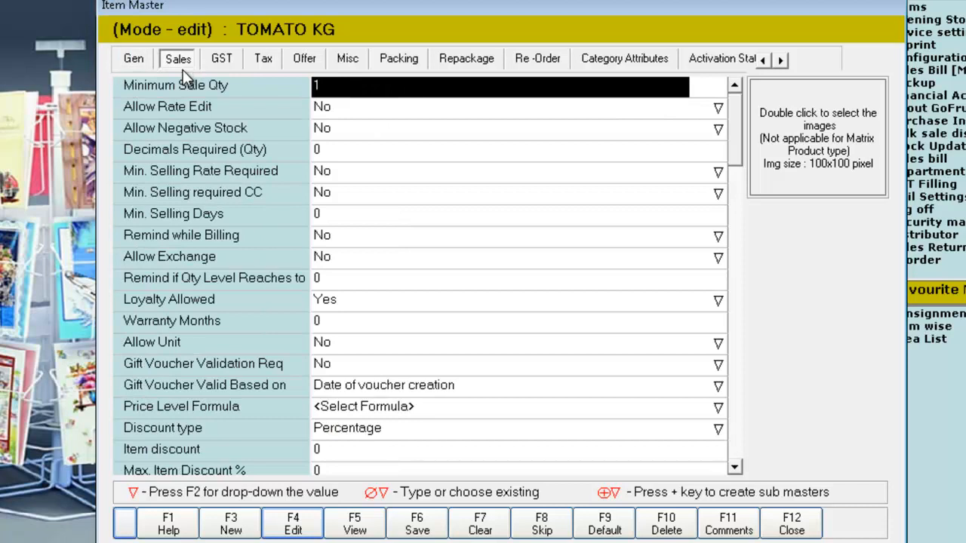
click(348, 351)
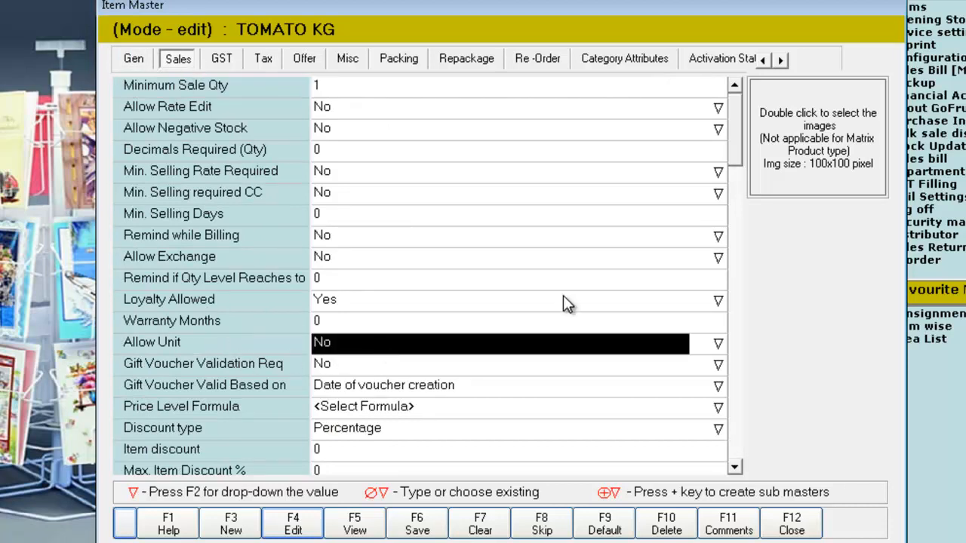
key(F2)
key(Down)
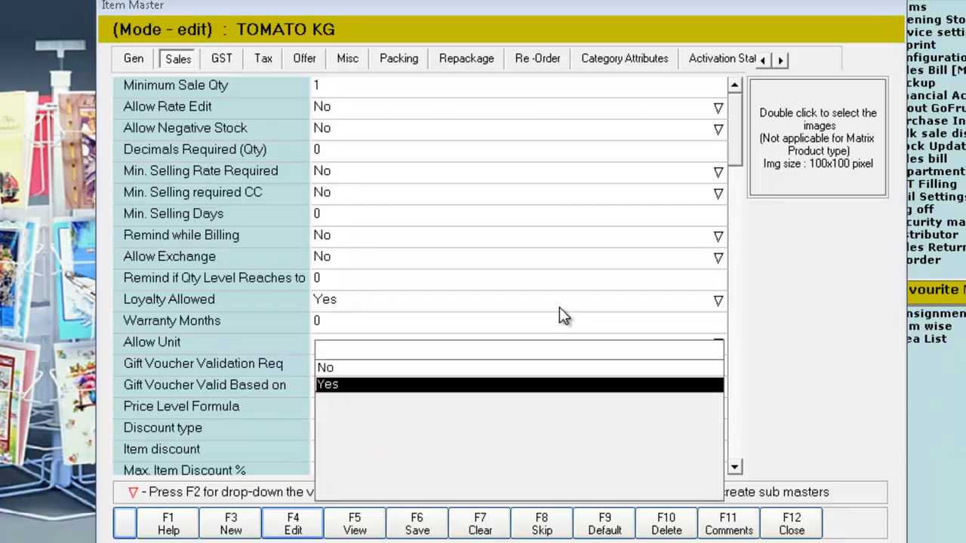
key(Return)
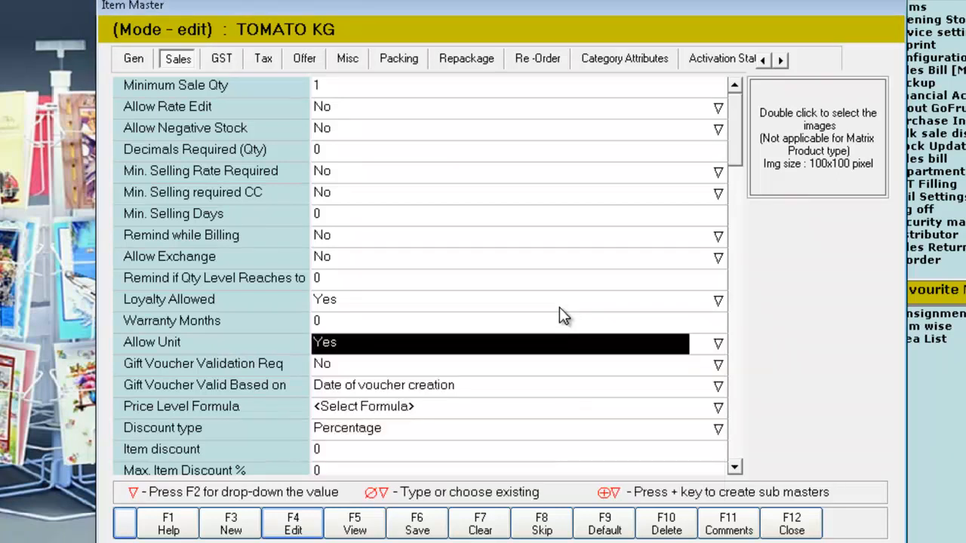
- Set Decimals Required (Qty) to 3 for TOMATO KG
click(349, 154)
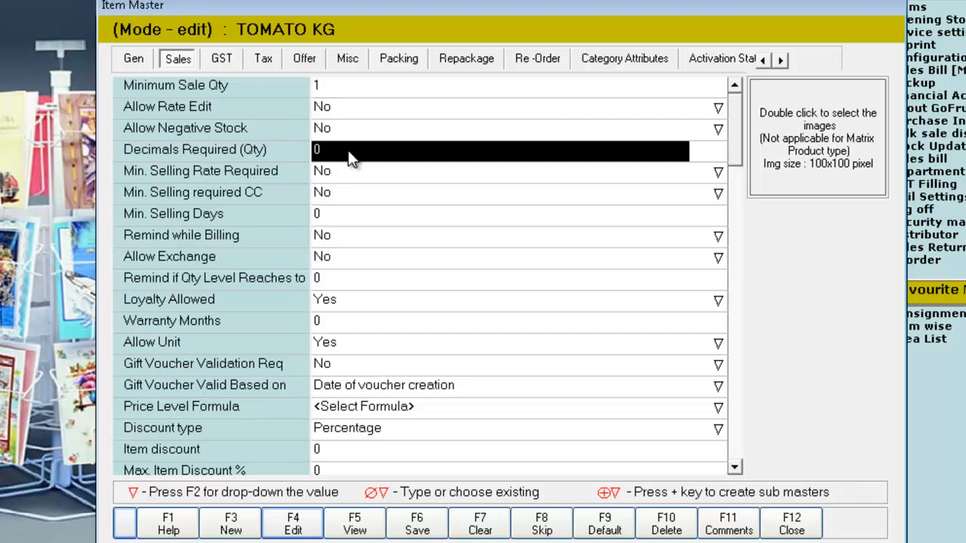
key(BackSpace)
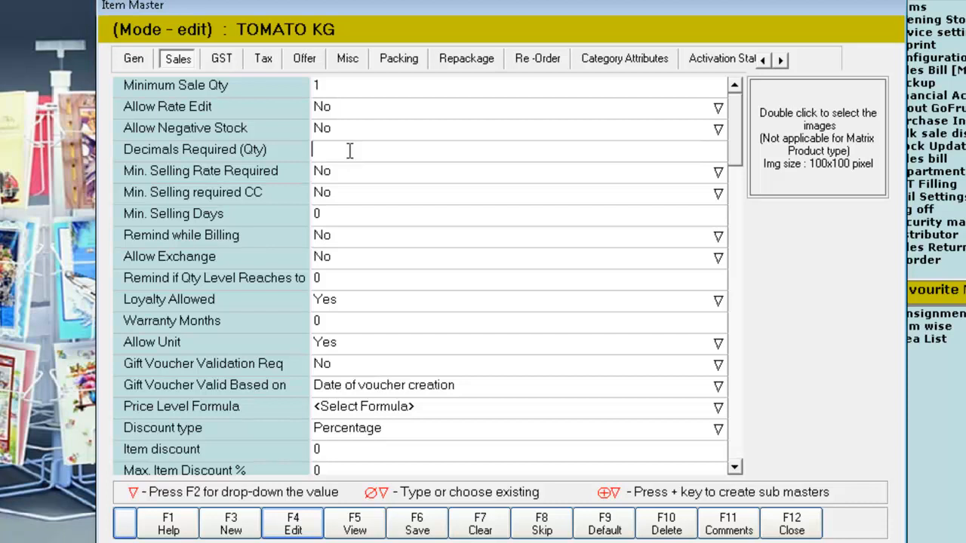
text(3)
click(472, 170)
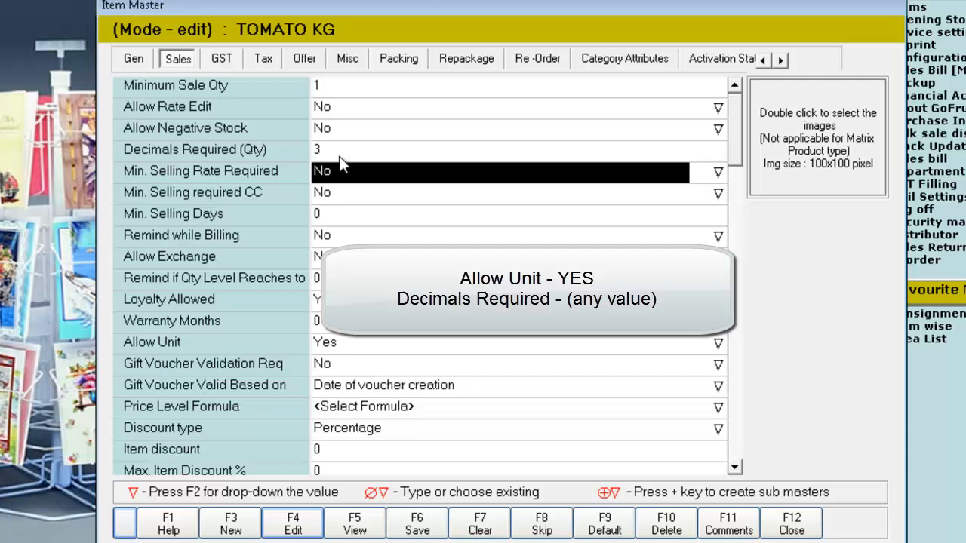
- Save the TOMATO KG changes and exit the Item Master back to bill entry
click(423, 527)
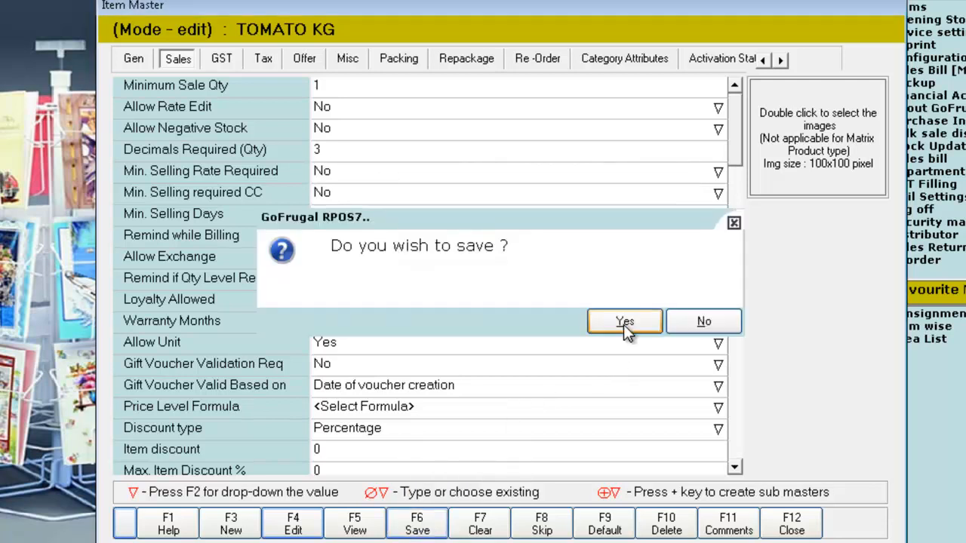
click(625, 325)
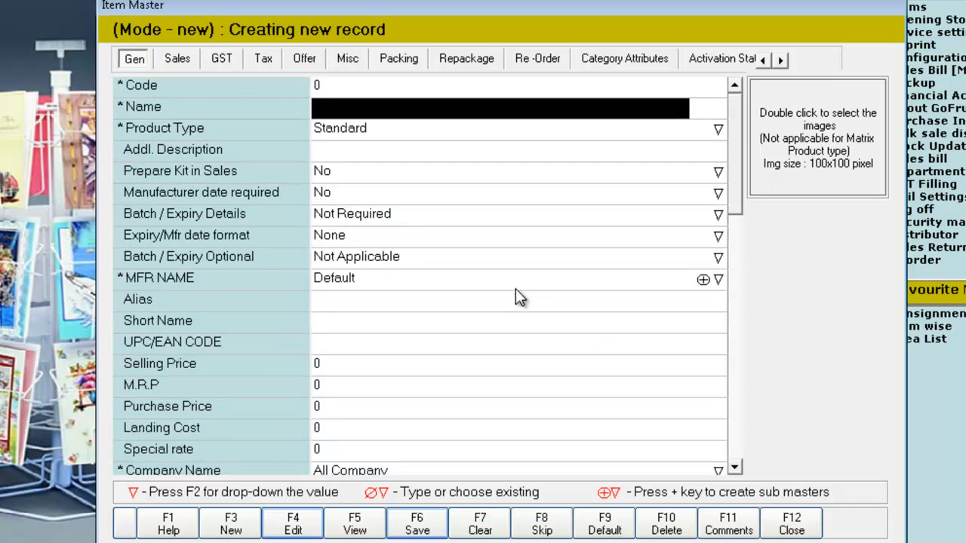
key(ctrl)
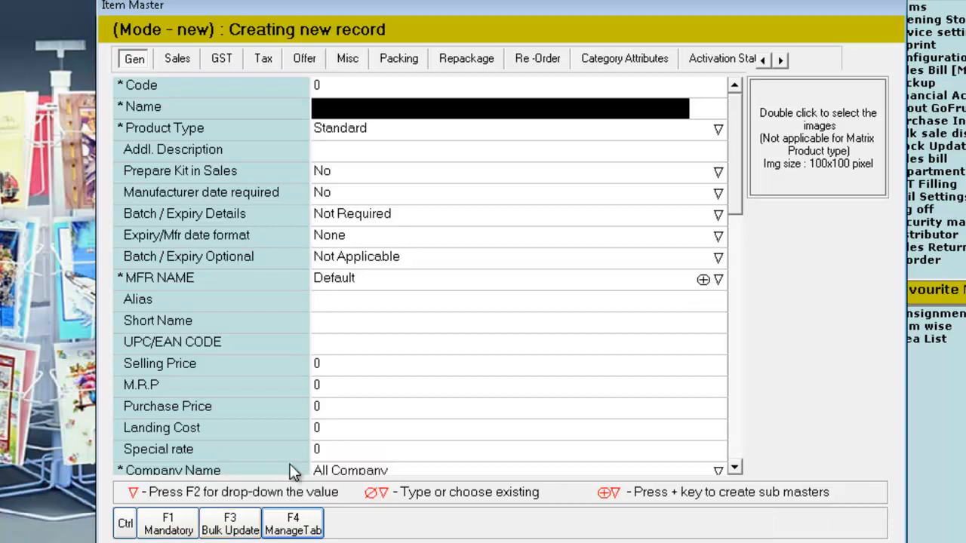
key(Escape)
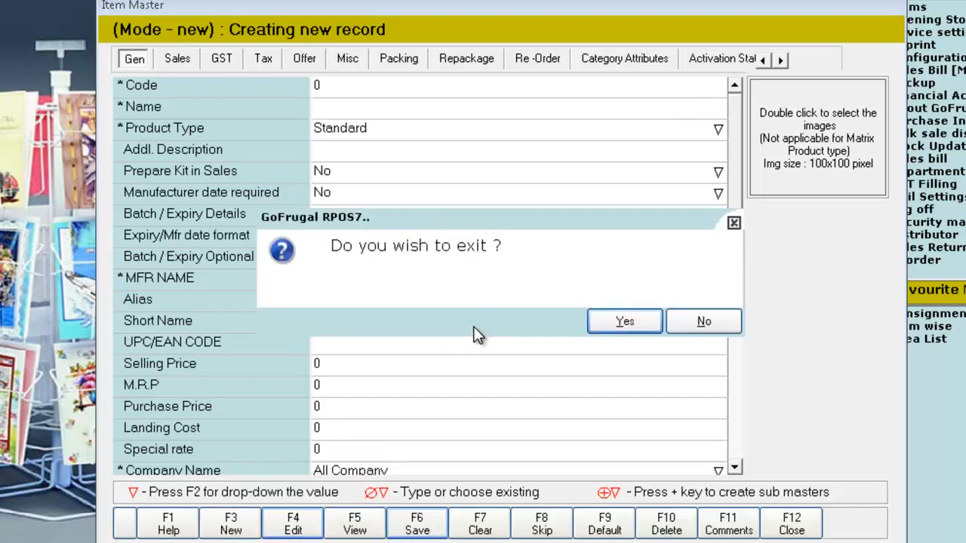
click(625, 323)
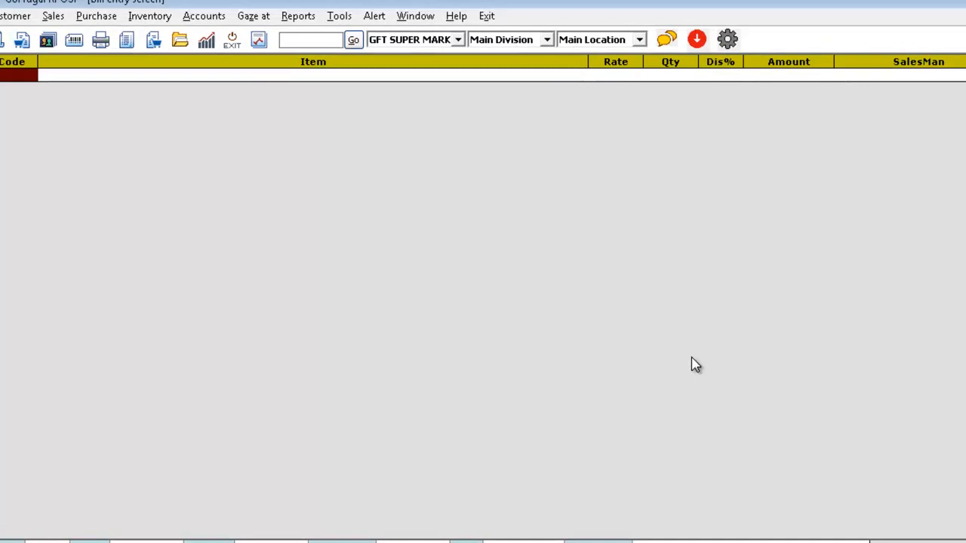
text(tomato)
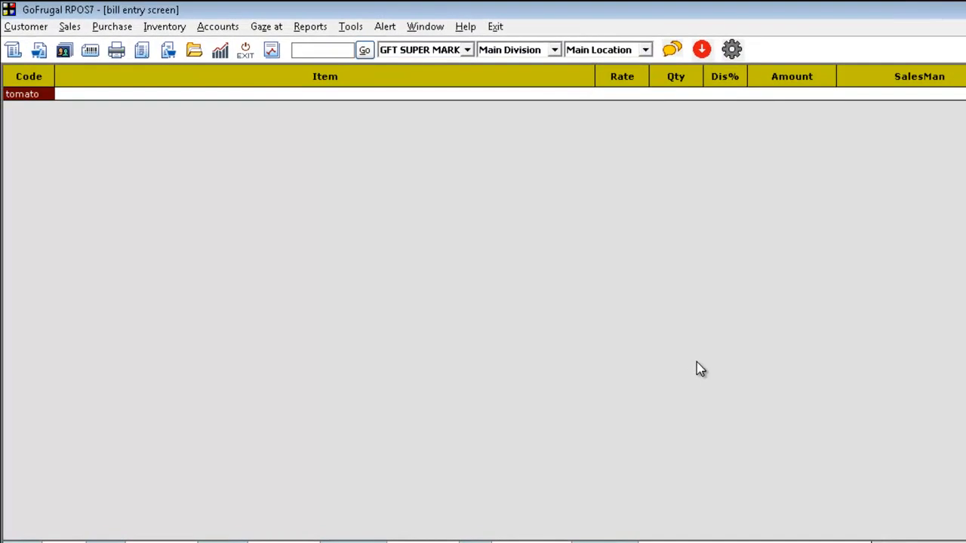
- Bill tomato at quantity 1.500, rate 40.00, giving amount 60.00
key(Return)
key(Up)
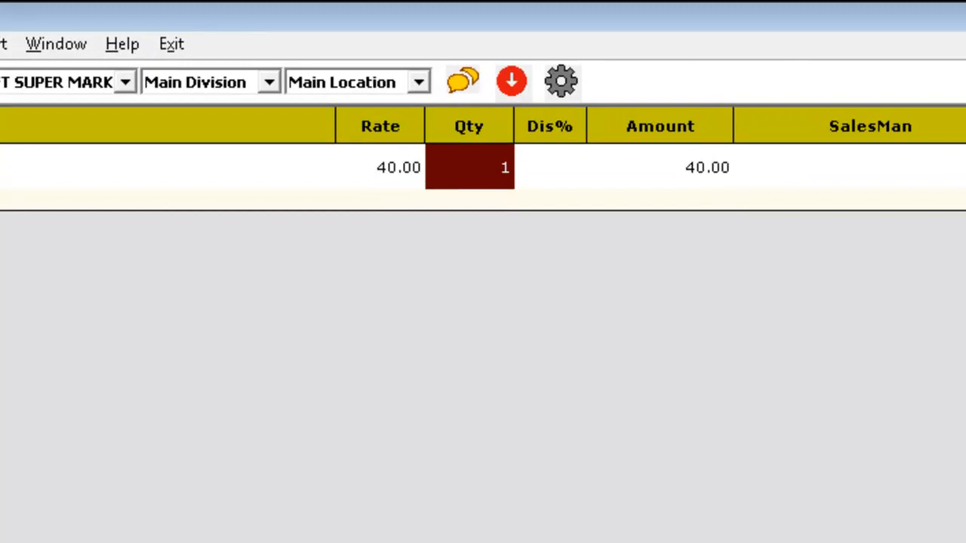
text(.5)
key(Return)
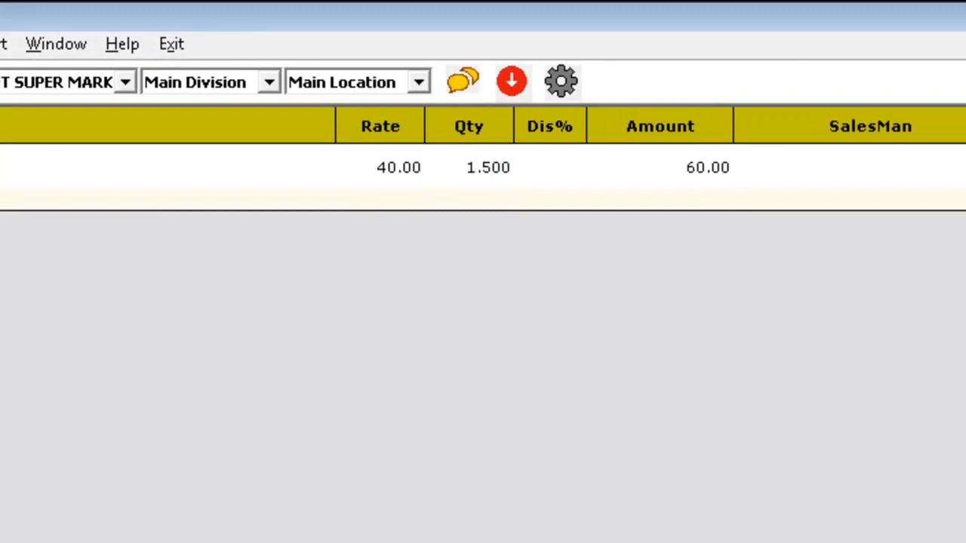